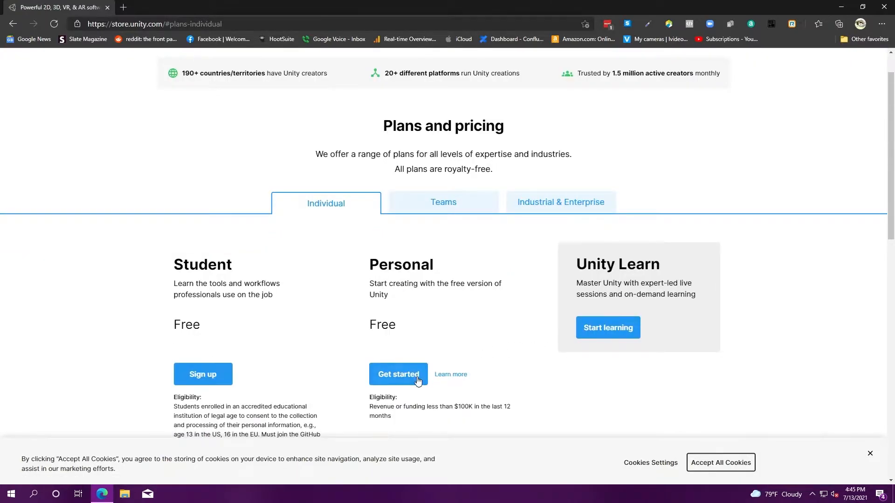
- Choose the Unity Personal plan as a returning user, accept cookies, confirm eligibility under the terms and request the Unity Hub download
{"action": "left_click", "coordinate": [417, 379]}
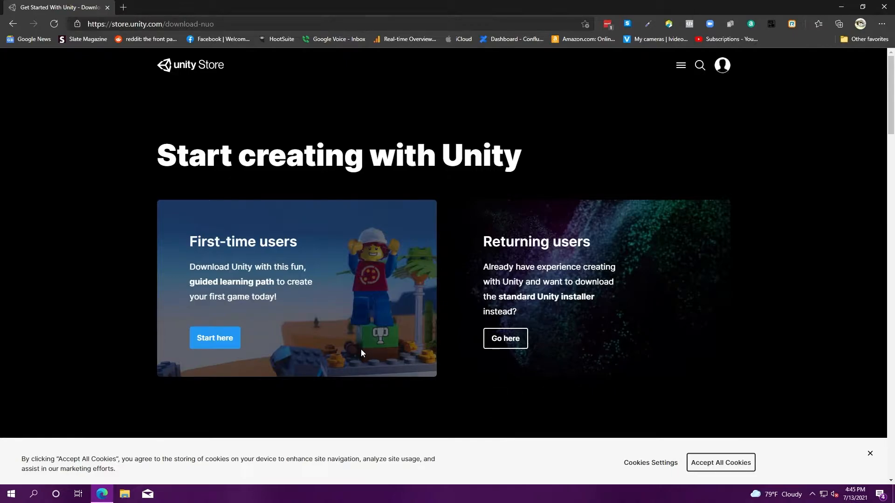
{"action": "left_click", "coordinate": [519, 347]}
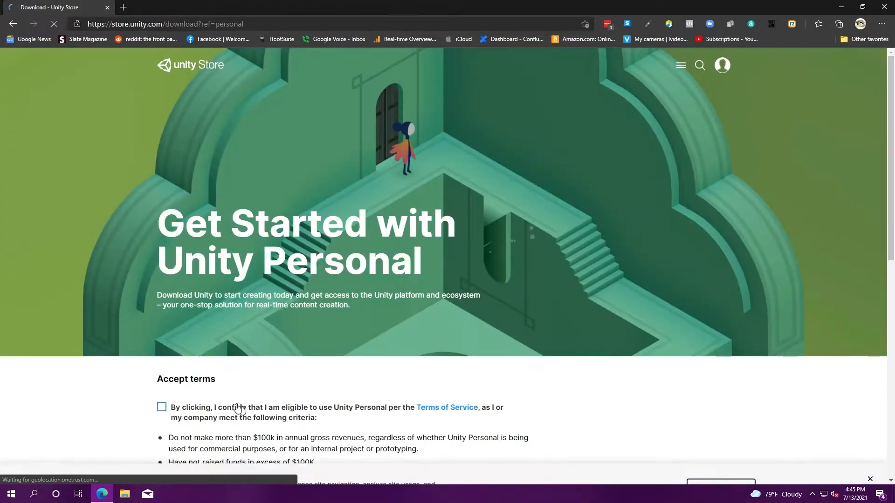
{"action": "scroll", "coordinate": [344, 389], "scroll_direction": "down", "scroll_amount": 3}
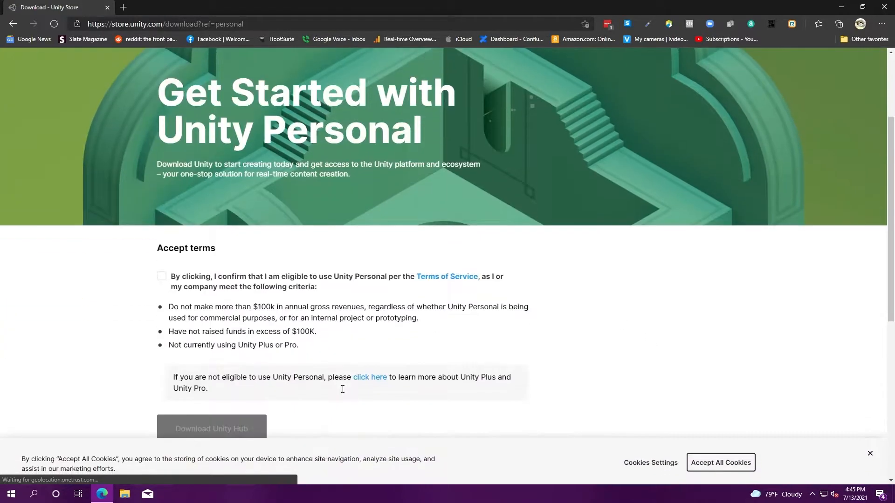
{"action": "left_click", "coordinate": [724, 466]}
{"action": "left_click", "coordinate": [160, 276]}
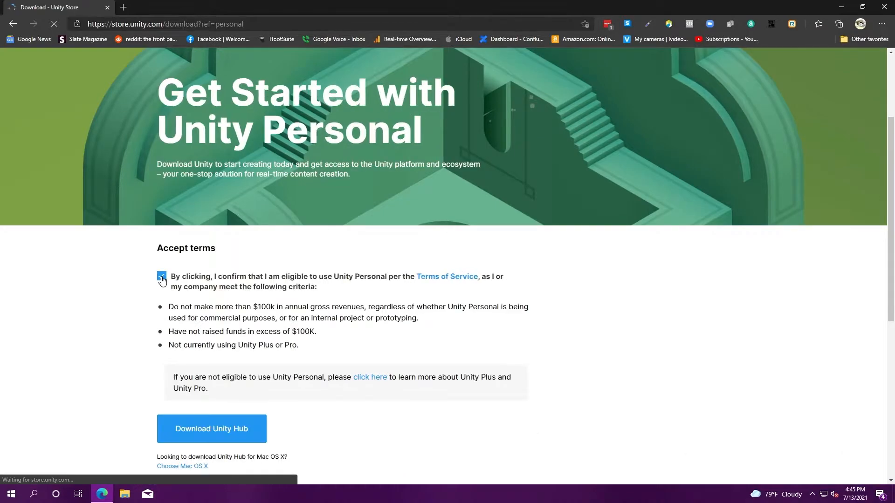
{"action": "left_click", "coordinate": [253, 435]}
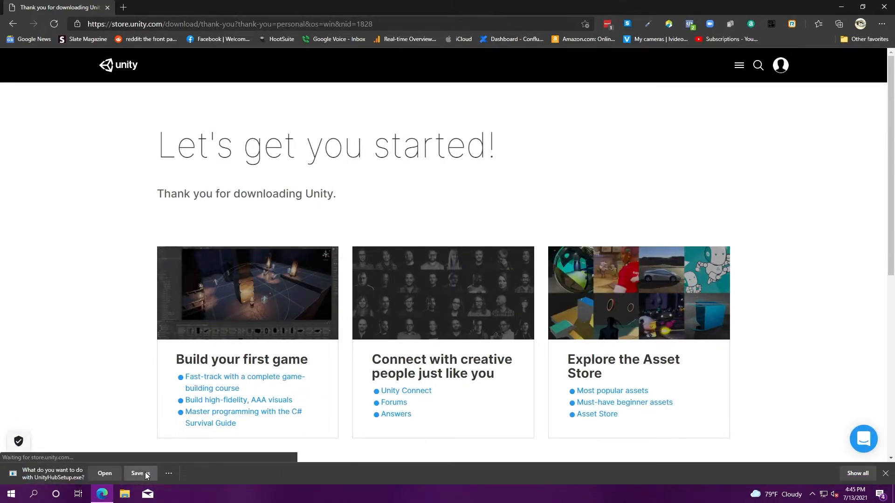
- Save the installer UnityHubSetup.exe to the Desktop folder
{"action": "left_click", "coordinate": [140, 473]}
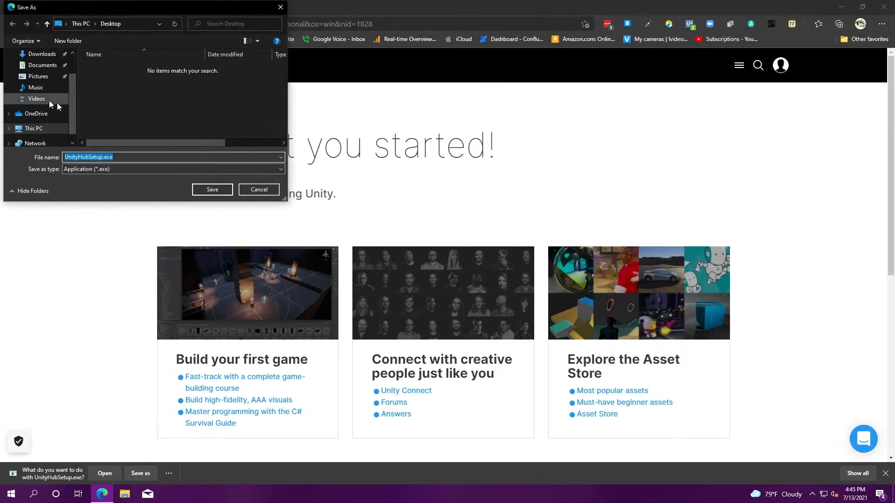
{"action": "scroll", "coordinate": [73, 109], "scroll_direction": "up", "scroll_amount": 2}
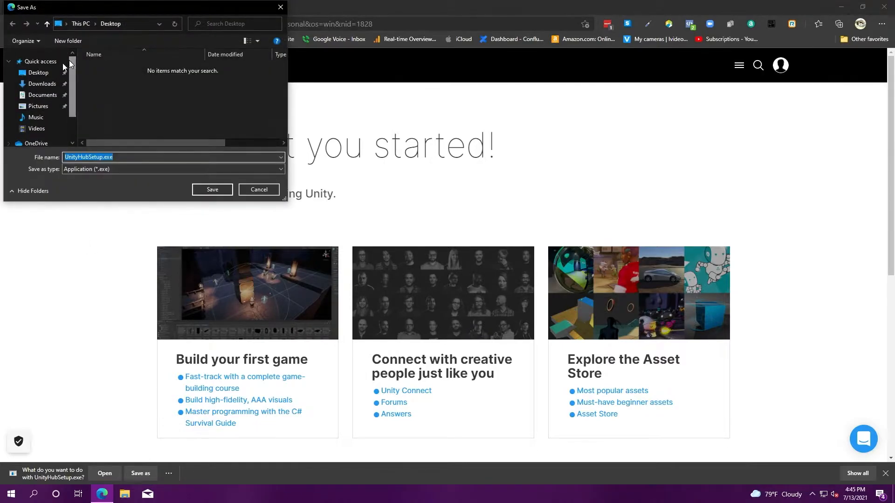
{"action": "left_click", "coordinate": [212, 190]}
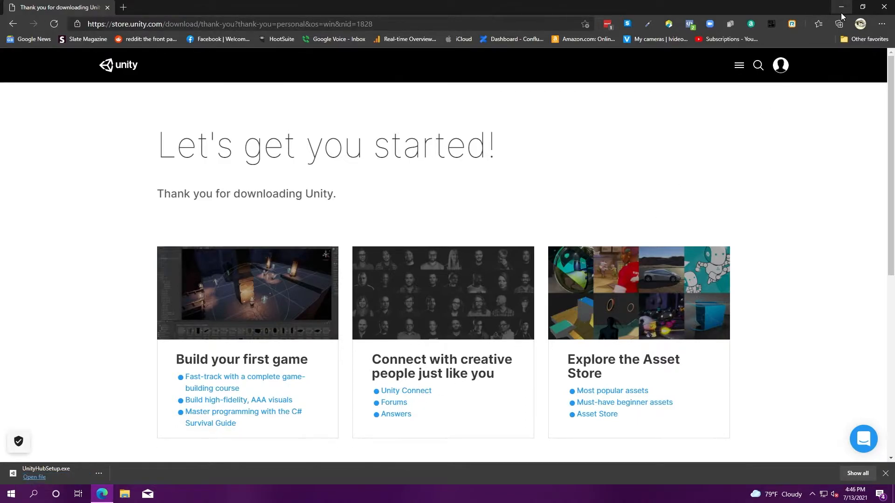
- Run the downloaded installer, accept the licence agreement, install Unity Hub in C:\Program Files\Unity Hub and launch it on finishing
{"action": "left_click", "coordinate": [34, 477]}
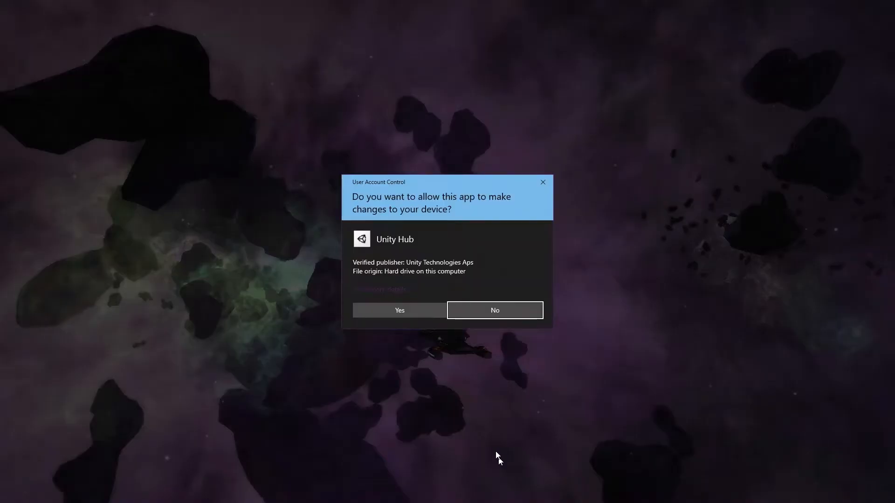
{"action": "left_click", "coordinate": [417, 310]}
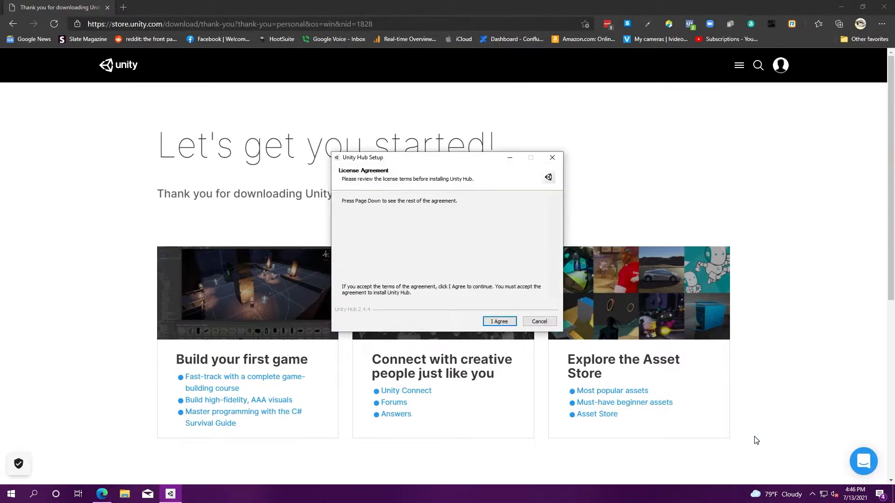
{"action": "left_click", "coordinate": [491, 325]}
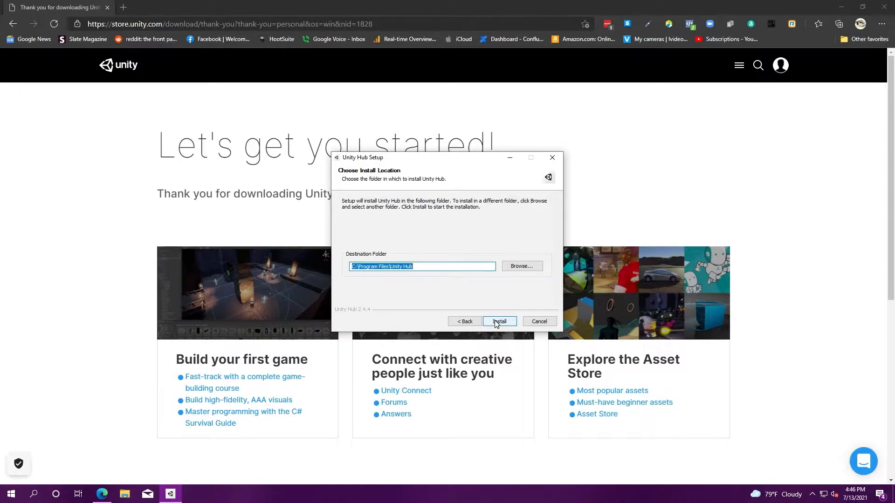
{"action": "left_click", "coordinate": [496, 322]}
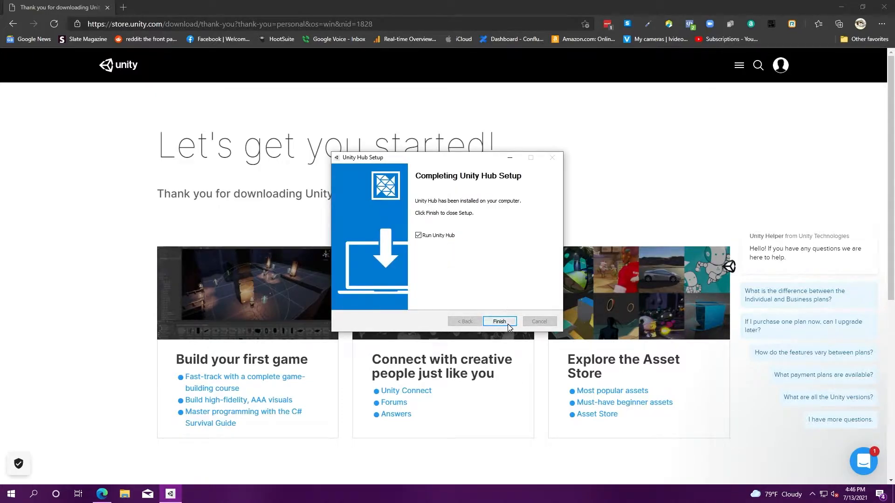
{"action": "left_click", "coordinate": [499, 322]}
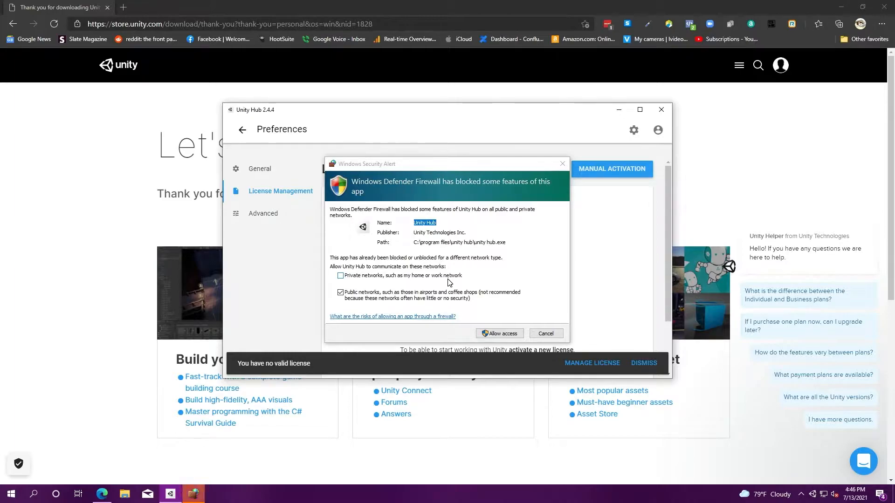
- Allow Unity Hub through the firewall on both private and public networks, and postpone the Hub v3.0 Beta offer
{"action": "left_click", "coordinate": [341, 276]}
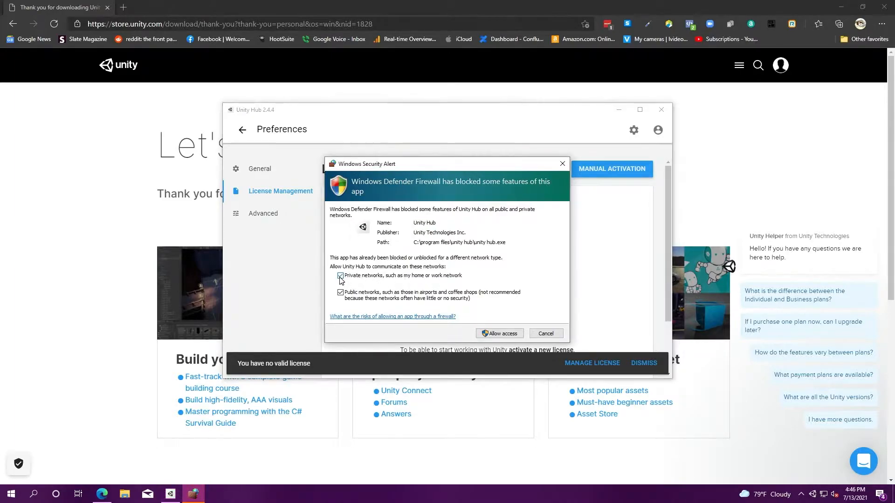
{"action": "left_click", "coordinate": [504, 332]}
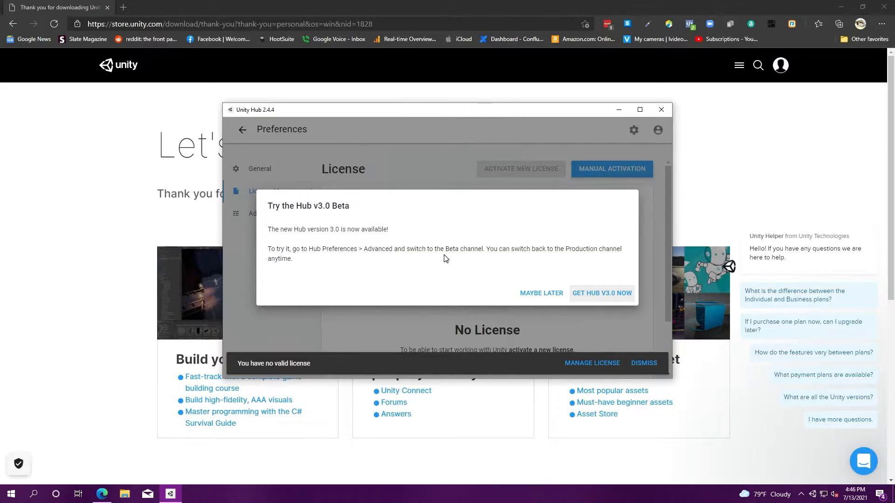
{"action": "left_click", "coordinate": [540, 294]}
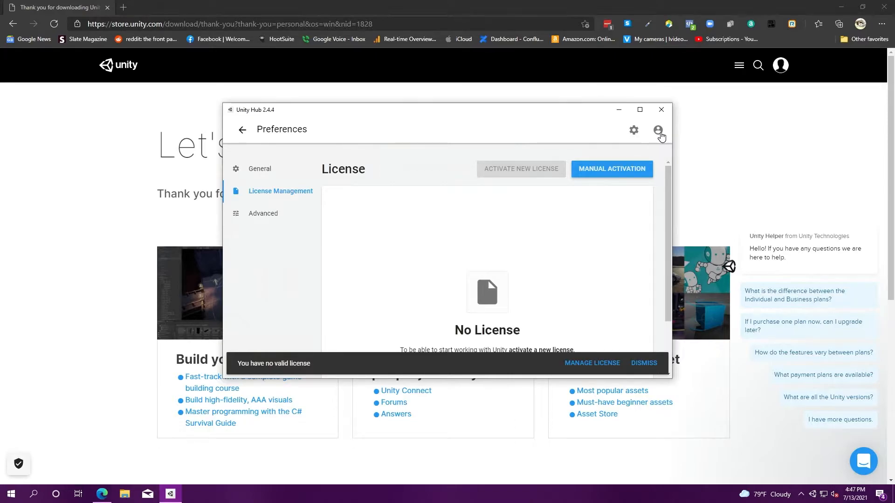
- Go to the Unity ID sign-in from Unity Hub, accept all cookies and open the form for creating a new Unity ID
{"action": "left_click", "coordinate": [658, 131]}
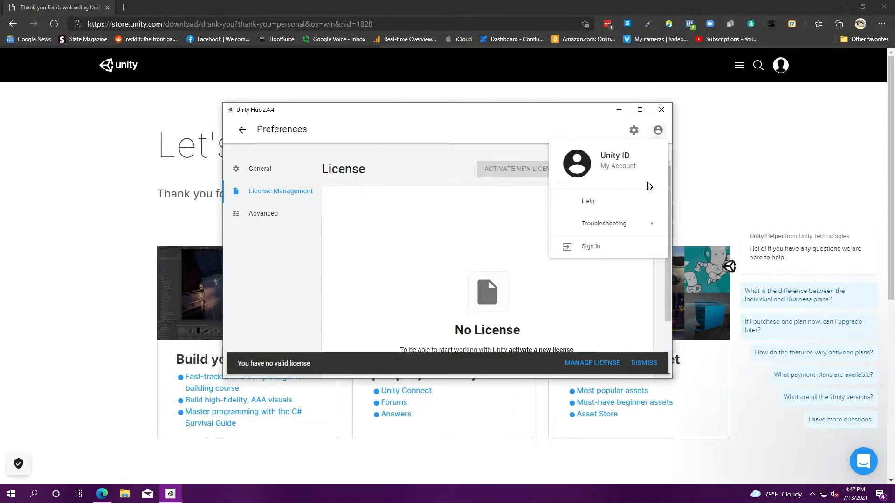
{"action": "left_click", "coordinate": [593, 251]}
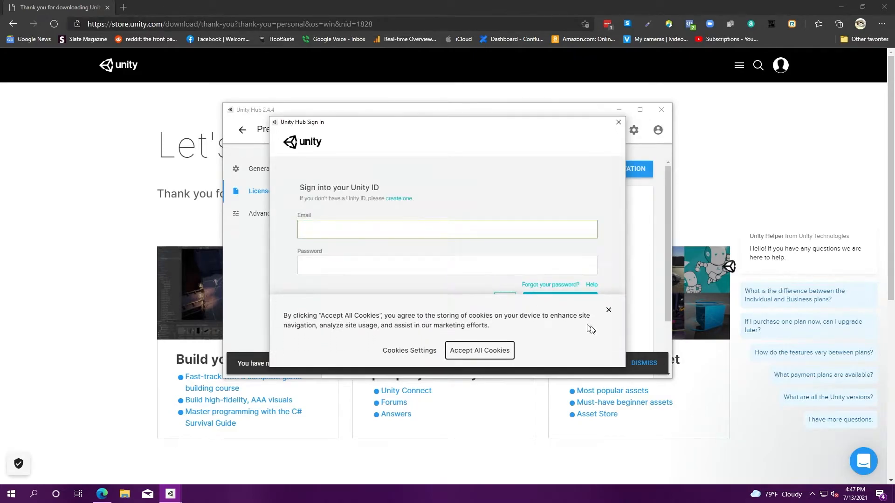
{"action": "left_click", "coordinate": [467, 355]}
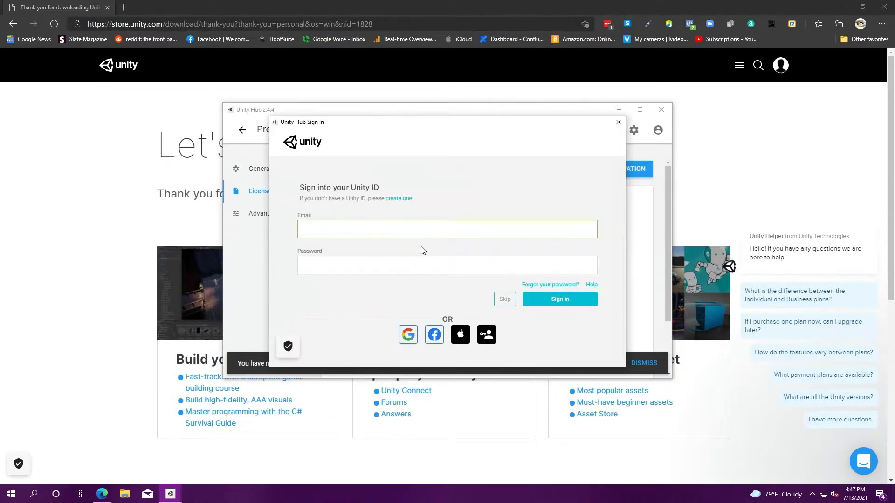
{"action": "left_click", "coordinate": [399, 200]}
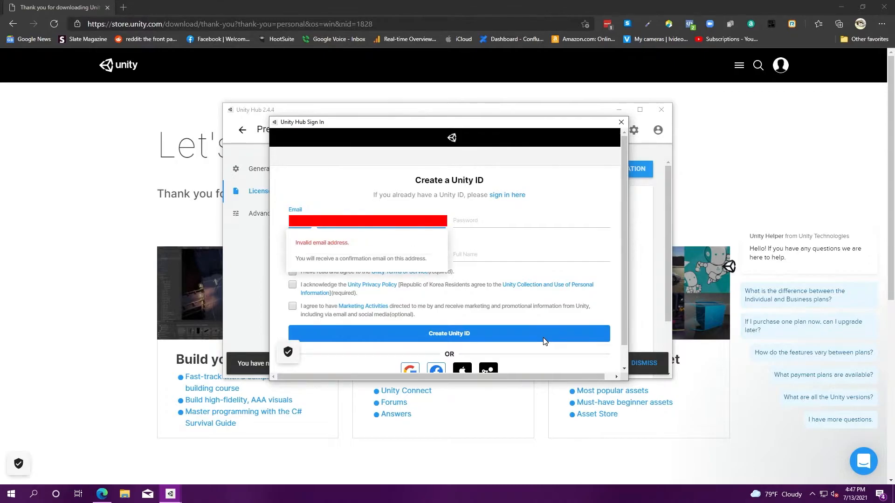
- Fill in the new Unity ID's email, password, username and full name
{"action": "key", "text": "Tab"}
{"action": "type", "text": "P"}
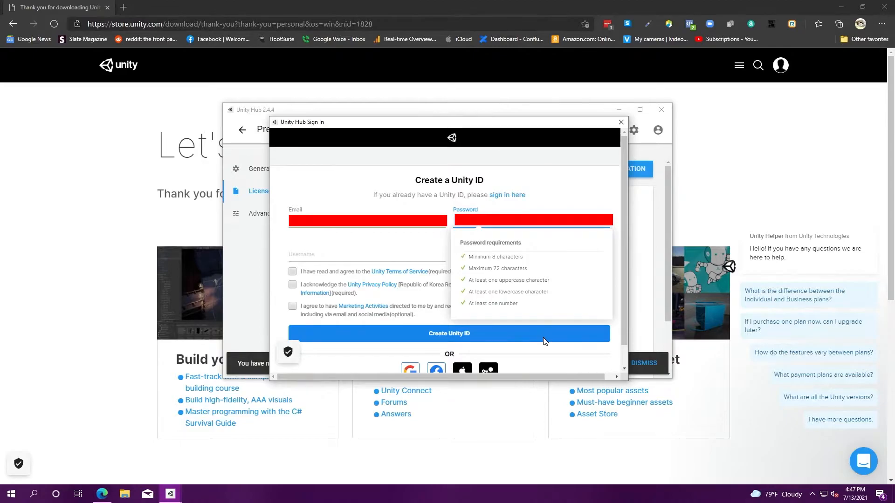
{"action": "key", "text": "Tab"}
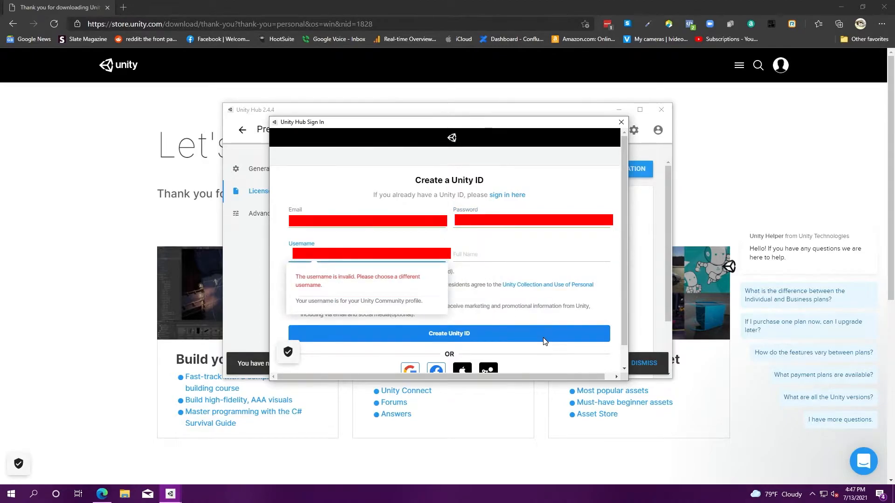
{"action": "key", "text": "Tab"}
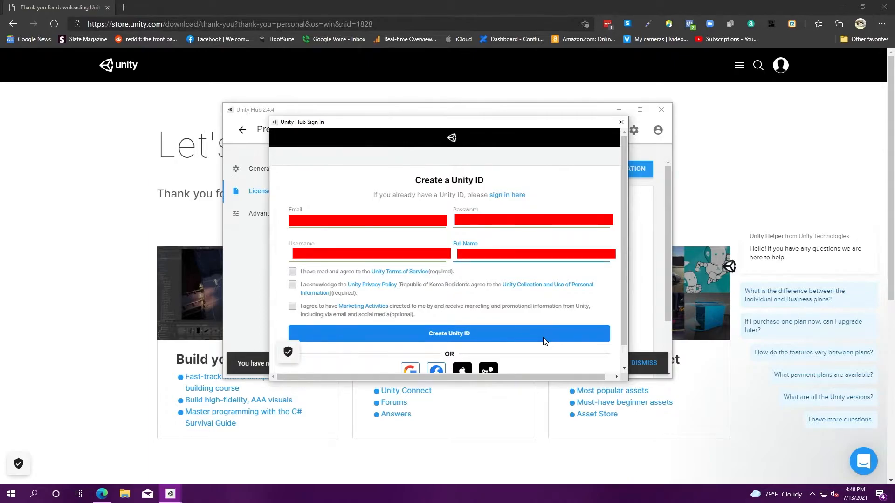
- Agree to the Terms of Service, Privacy Policy and marketing activities, create the Unity ID and continue past the email confirmation
{"action": "left_click", "coordinate": [292, 271]}
{"action": "left_click", "coordinate": [292, 285]}
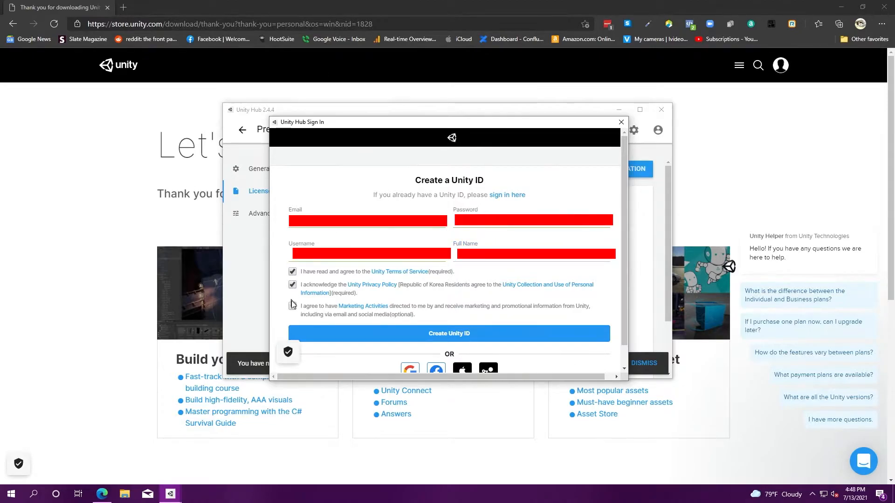
{"action": "left_click", "coordinate": [292, 306]}
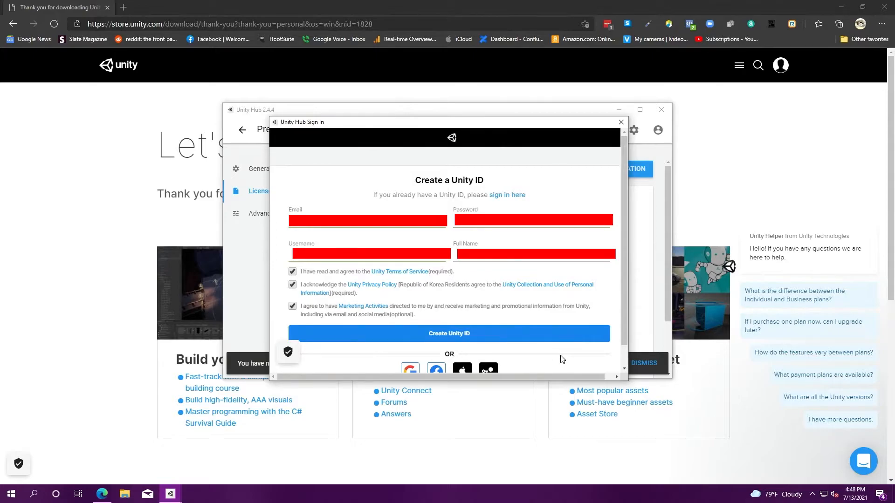
{"action": "left_click", "coordinate": [479, 334]}
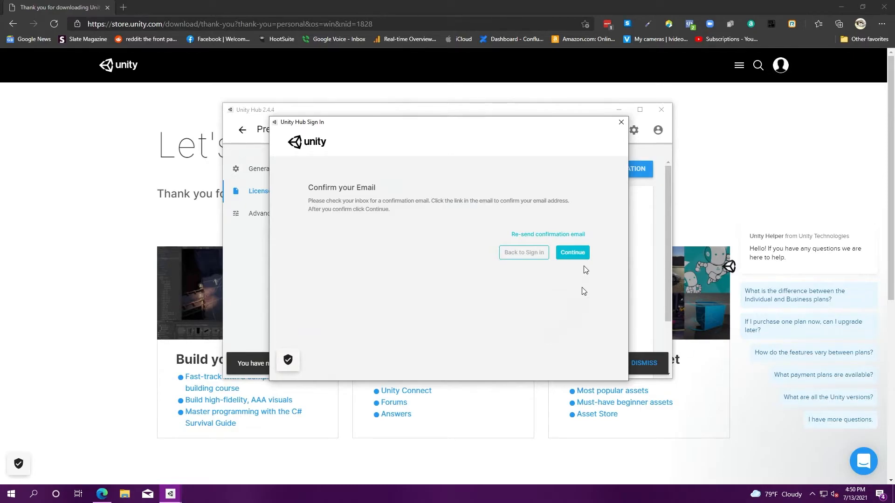
{"action": "left_click", "coordinate": [573, 253]}
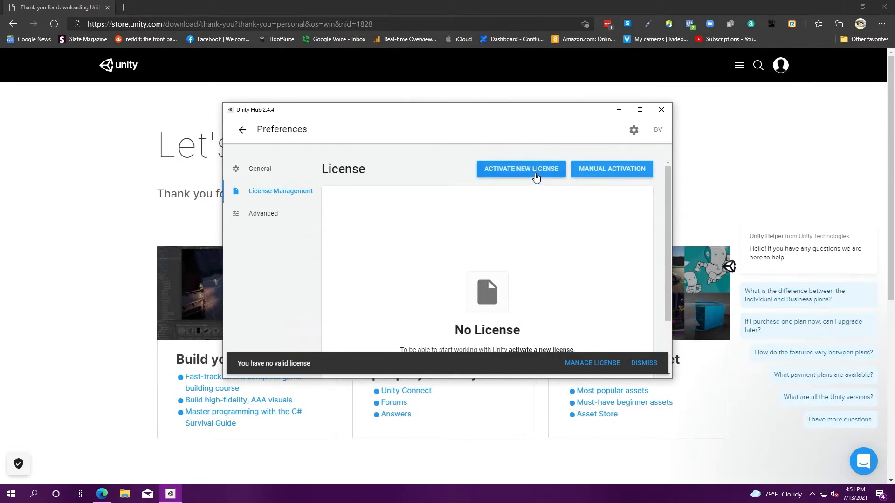
- Activate a new Unity Personal license with the option "I don't use Unity in a professional capacity"
{"action": "left_click", "coordinate": [535, 177]}
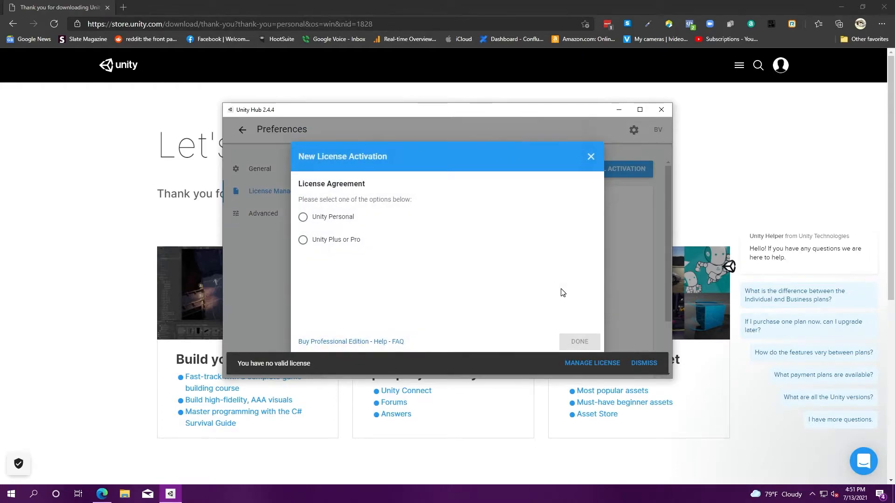
{"action": "left_click", "coordinate": [302, 218]}
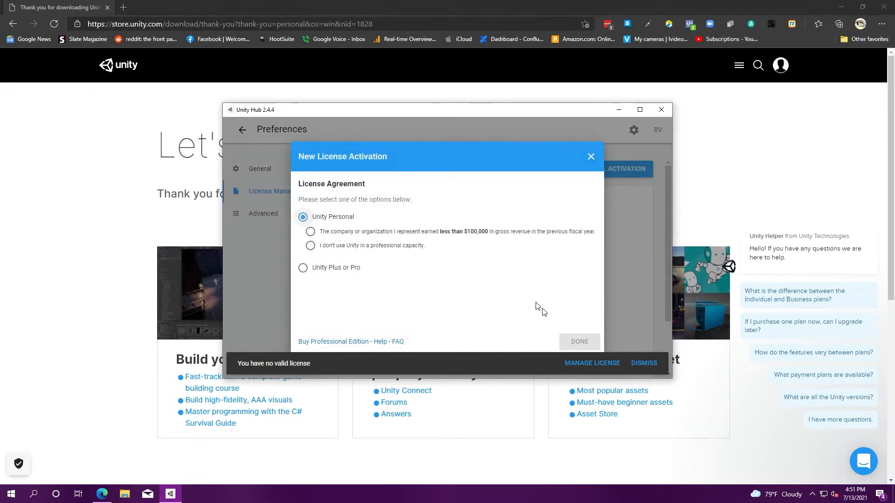
{"action": "left_click", "coordinate": [396, 251]}
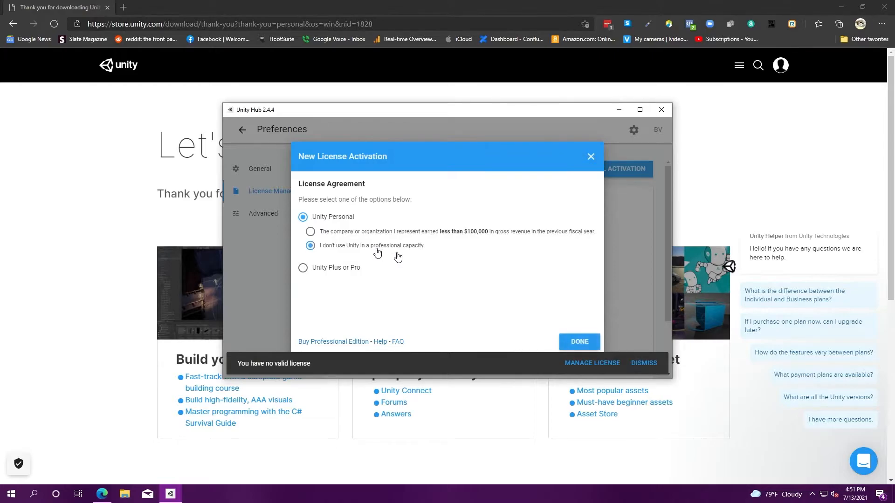
{"action": "left_click", "coordinate": [592, 346]}
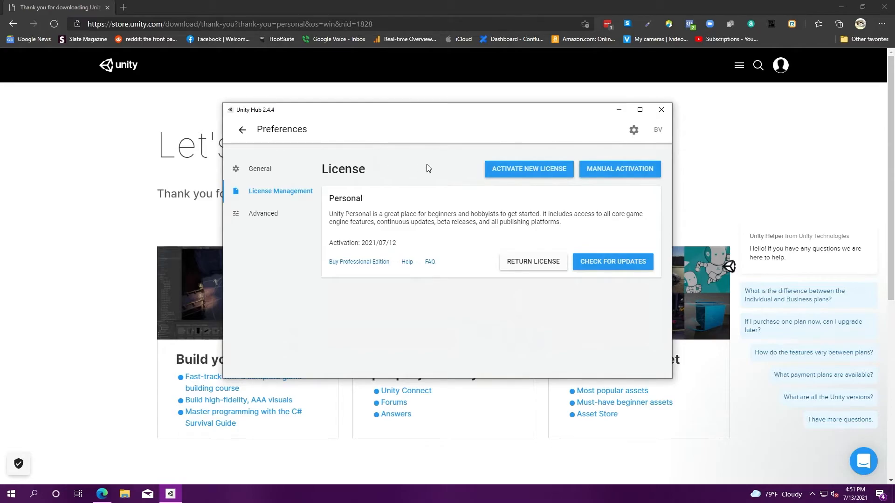
- Leave the preferences, start adding a Unity version to the installs and open the Unity download archive in the browser
{"action": "left_click", "coordinate": [242, 130]}
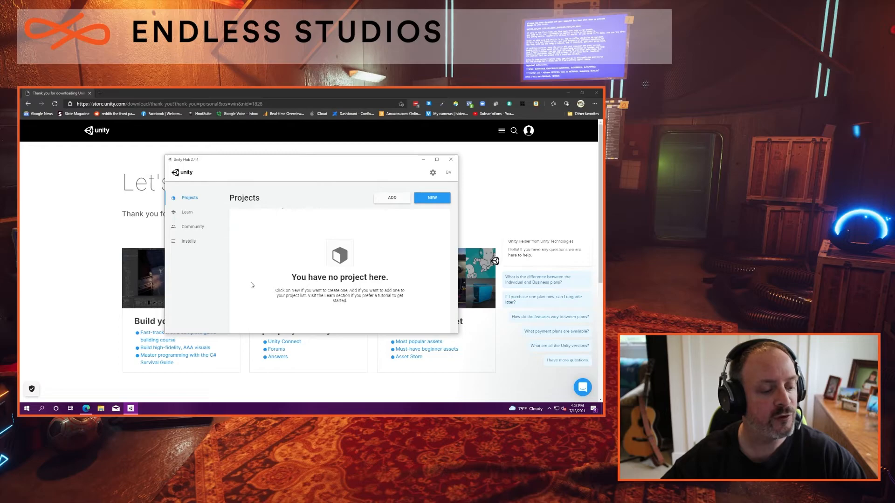
{"action": "left_click", "coordinate": [191, 243]}
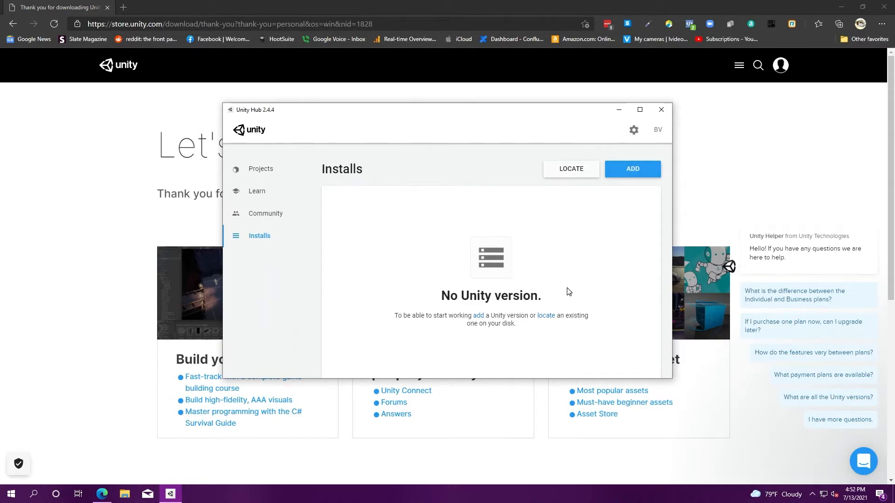
{"action": "left_click", "coordinate": [640, 174]}
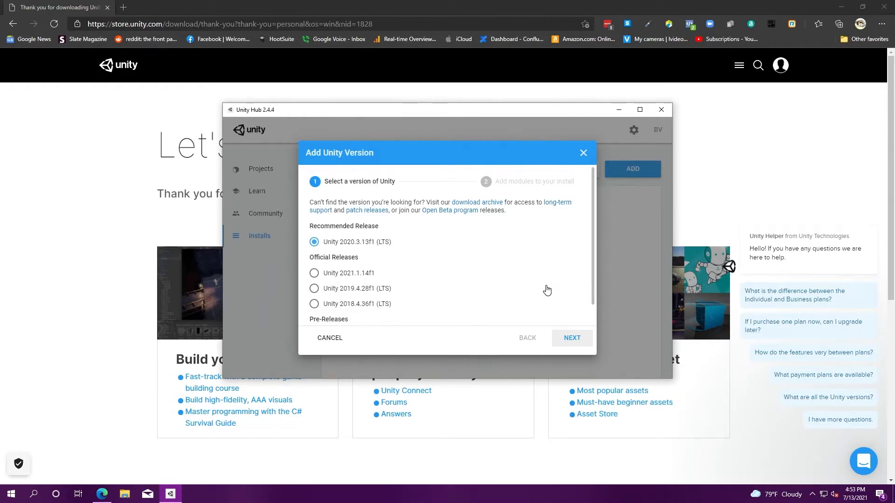
{"action": "left_click", "coordinate": [493, 204]}
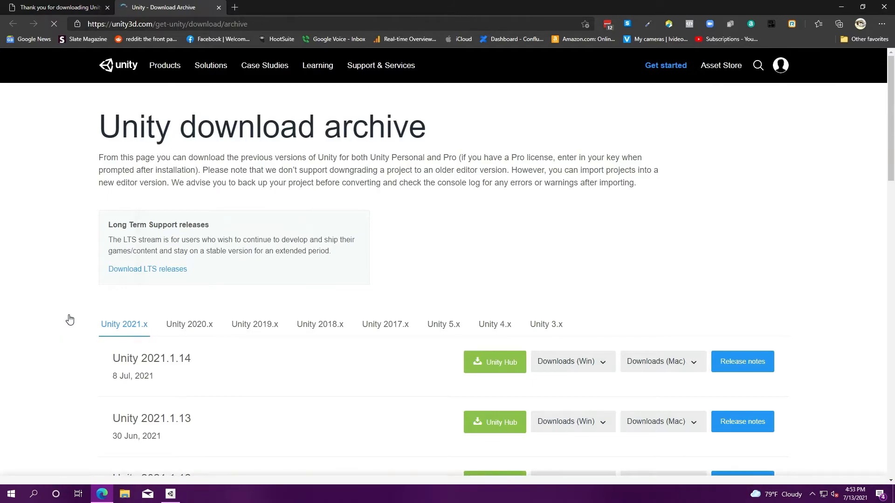
- Send Unity 2021.1.12 from the archive to Unity Hub, always allowing unity3d.com to open such links in the associated app
{"action": "scroll", "coordinate": [70, 319], "scroll_direction": "down", "scroll_amount": 1}
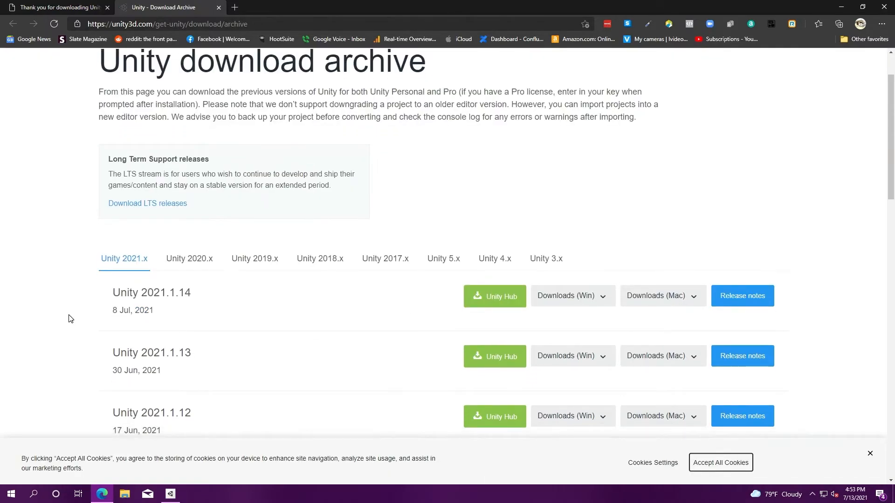
{"action": "scroll", "coordinate": [70, 318], "scroll_direction": "down", "scroll_amount": 1}
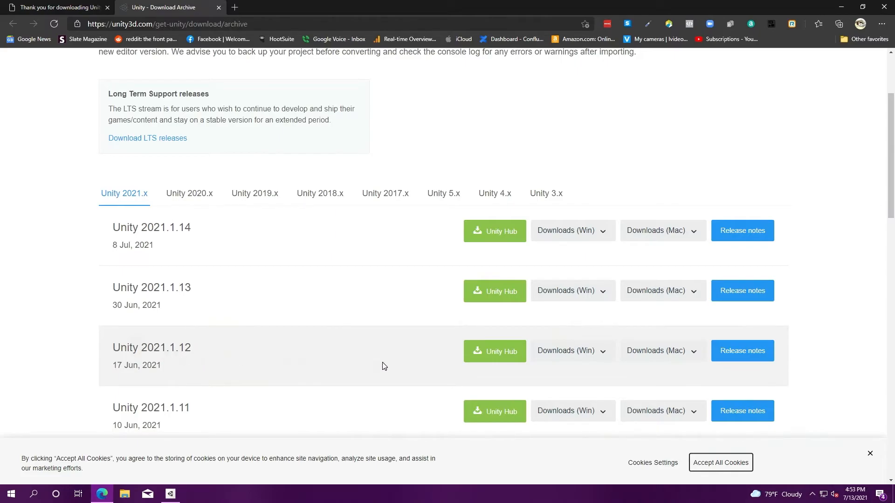
{"action": "left_click", "coordinate": [498, 358]}
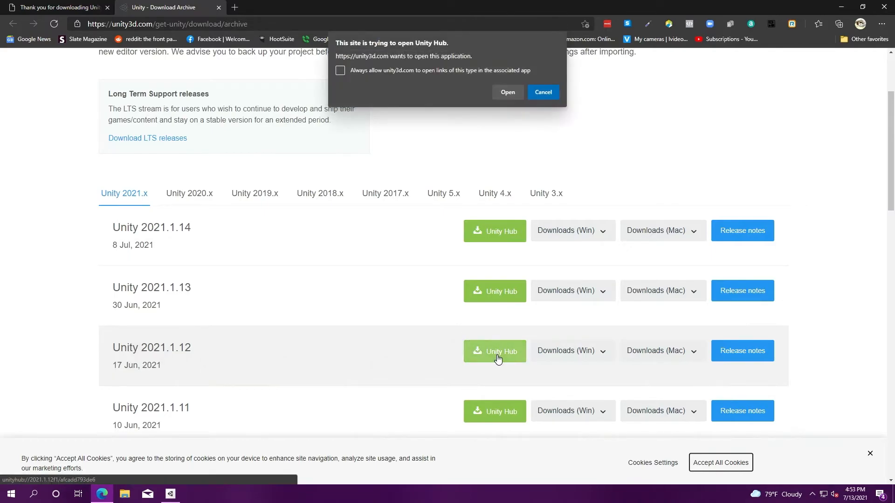
{"action": "left_click", "coordinate": [415, 69]}
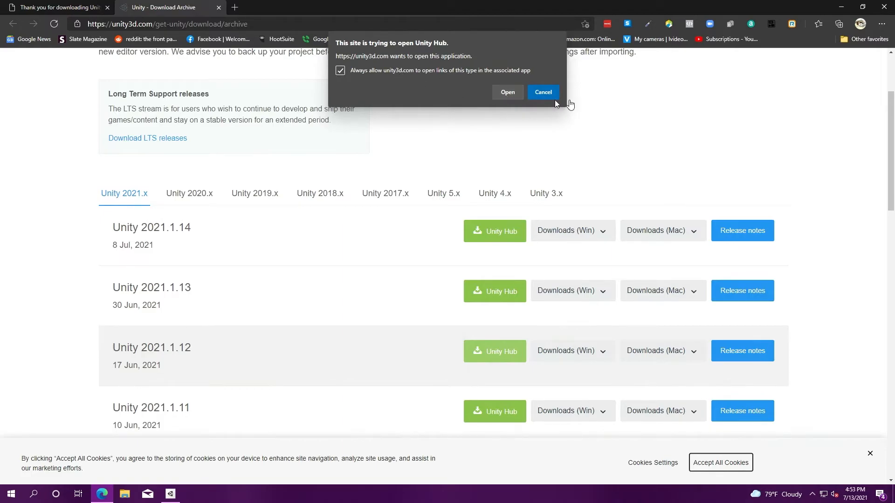
{"action": "left_click", "coordinate": [507, 92]}
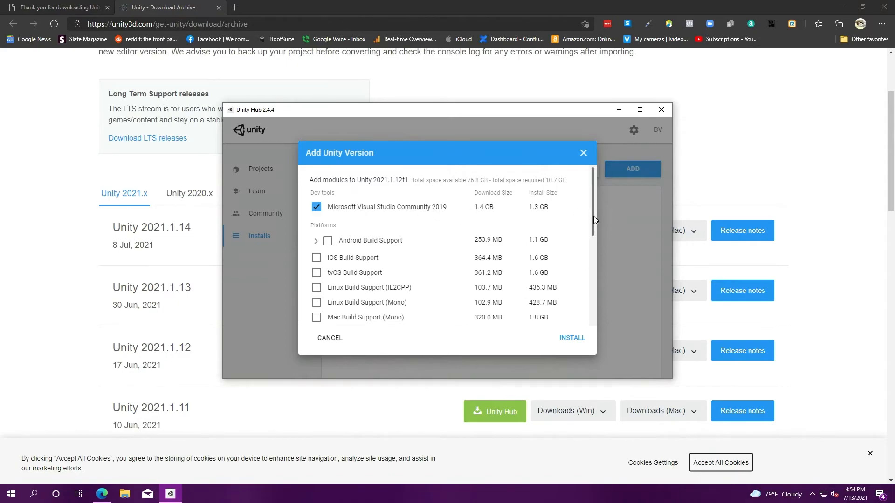
- Exclude the Documentation module, install Unity 2021.1.12f1 with Microsoft Visual Studio Community 2019, and allow Unity Hub to change the device
{"action": "left_click_drag", "start_coordinate": [594, 216], "coordinate": [592, 312]}
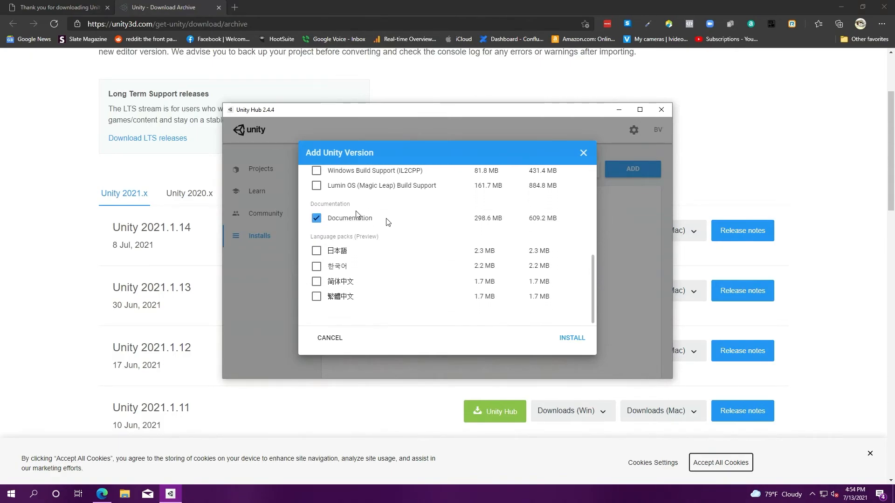
{"action": "left_click", "coordinate": [316, 219]}
{"action": "left_click", "coordinate": [572, 340]}
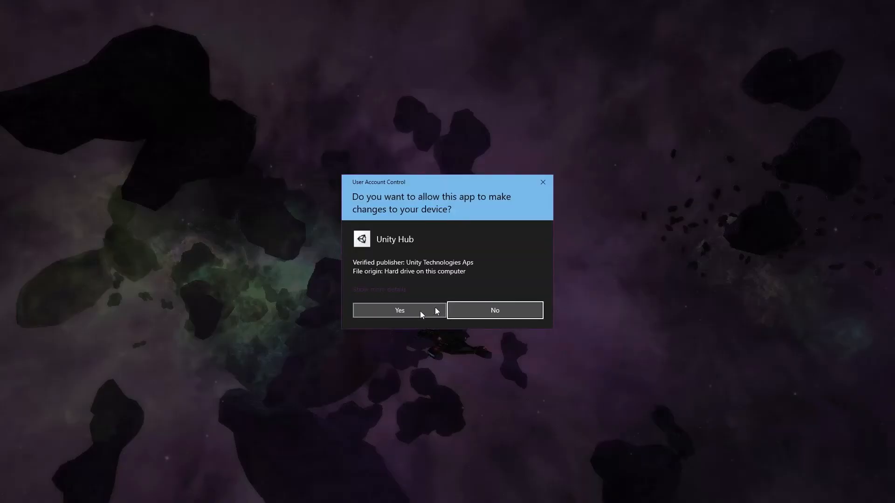
{"action": "left_click", "coordinate": [416, 311]}
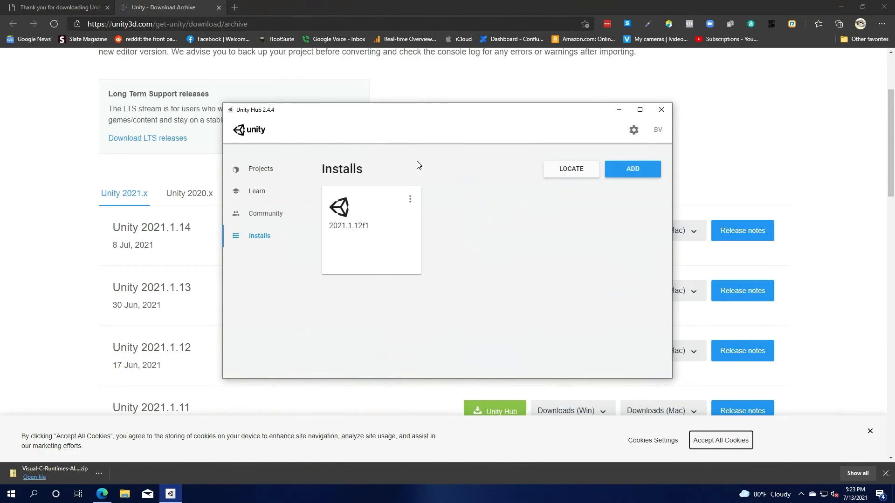
- Go to the Unity Hub projects and start creating a new project with Unity 2021.1.12f1
{"action": "left_click", "coordinate": [265, 180]}
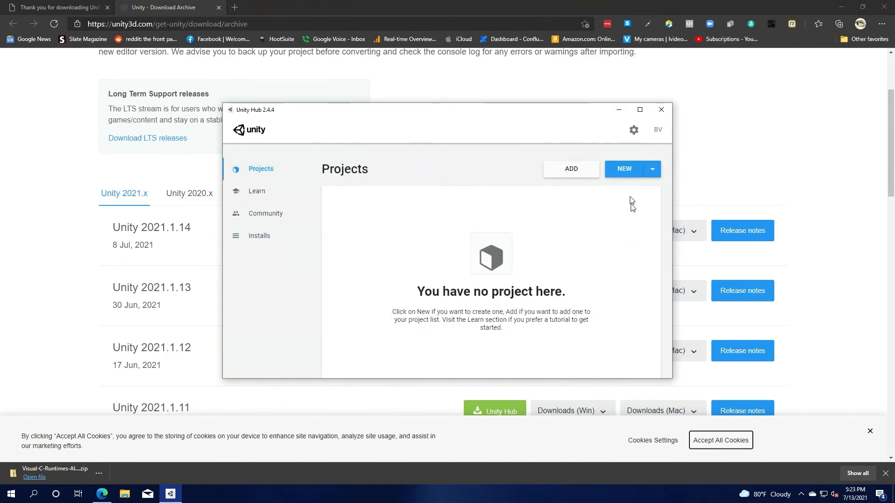
{"action": "left_click", "coordinate": [624, 169]}
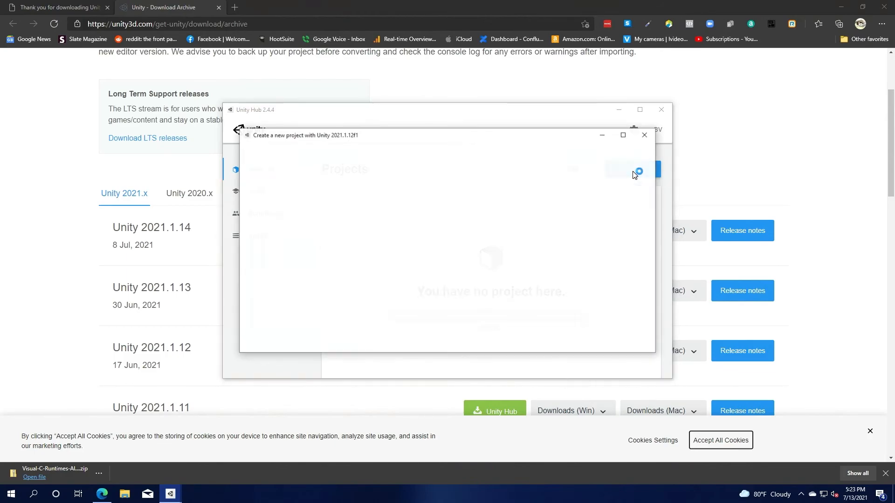